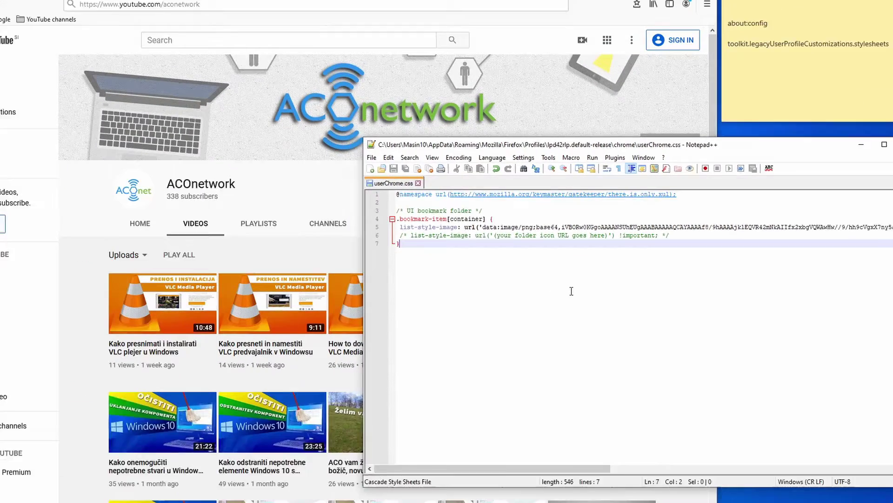
# Select the bookmark folder icon rule and its comment in userChrome.css, then deselect it.
pyautogui.moveTo(452, 255); pyautogui.dragTo(93, 235)
pyautogui.moveTo(420, 234)
pyautogui.mouseDown()
pyautogui.moveTo(416, 215)
pyautogui.moveTo(416, 223)
pyautogui.mouseUp()
pyautogui.click(504, 302)
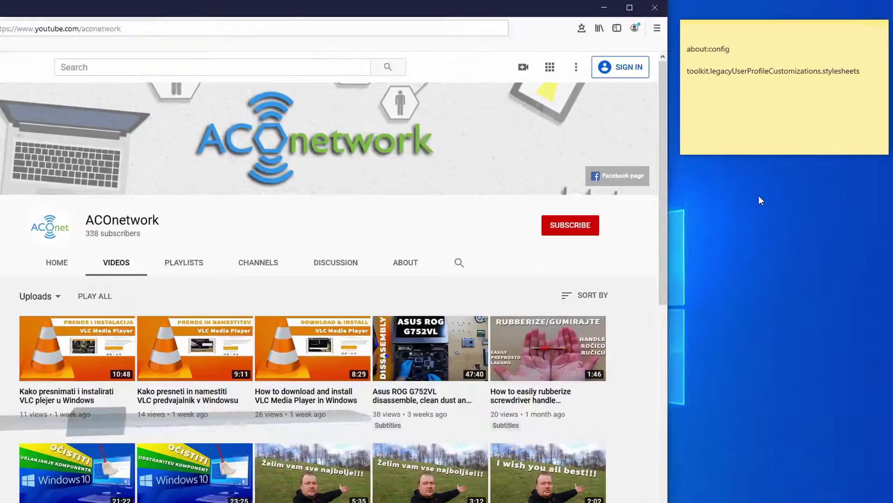
# Copy the about:config text from the sticky note memo.
pyautogui.click(858, 80)
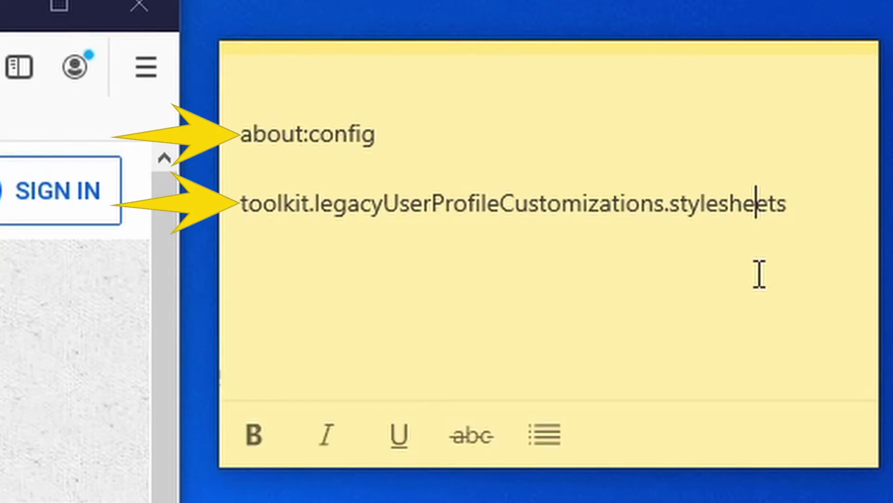
pyautogui.moveTo(864, 65); pyautogui.dragTo(834, 58)
pyautogui.moveTo(673, 193); pyautogui.dragTo(239, 120)
pyautogui.click(572, 143)
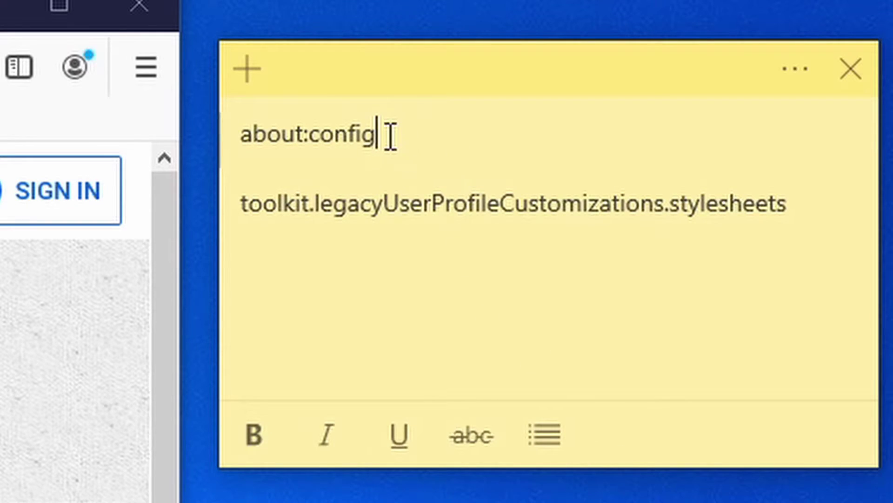
pyautogui.moveTo(390, 136); pyautogui.dragTo(227, 135)
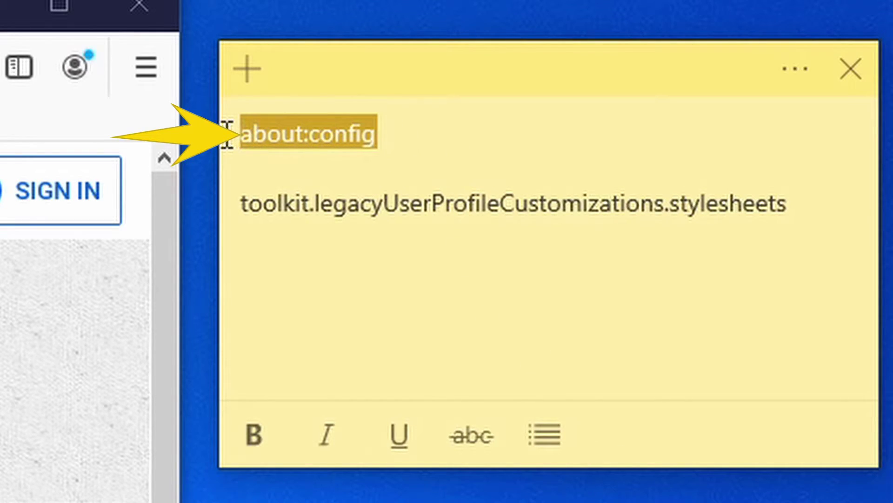
pyautogui.rightClick(341, 134)
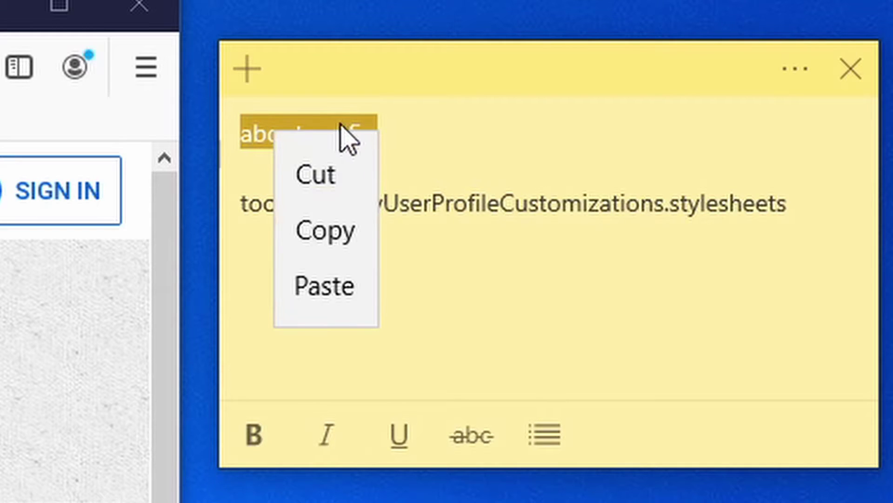
pyautogui.click(336, 233)
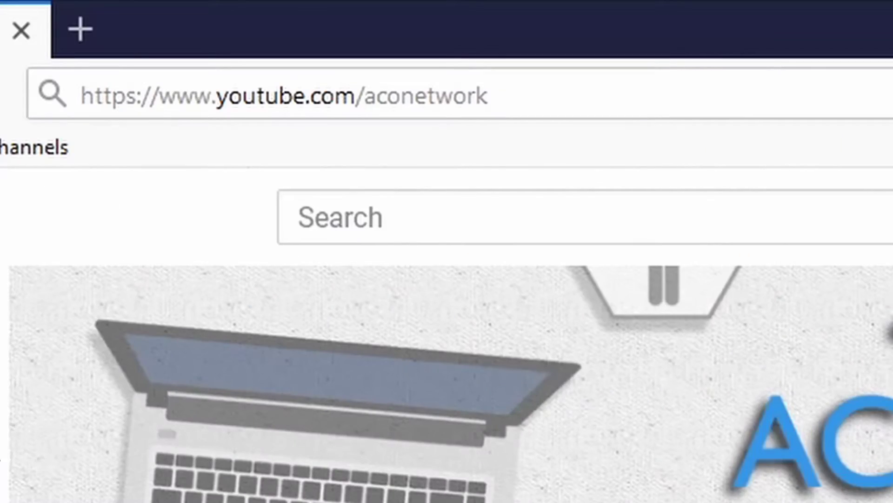
# Replace the YouTube address with the pasted about:config and load it.
pyautogui.click(559, 93)
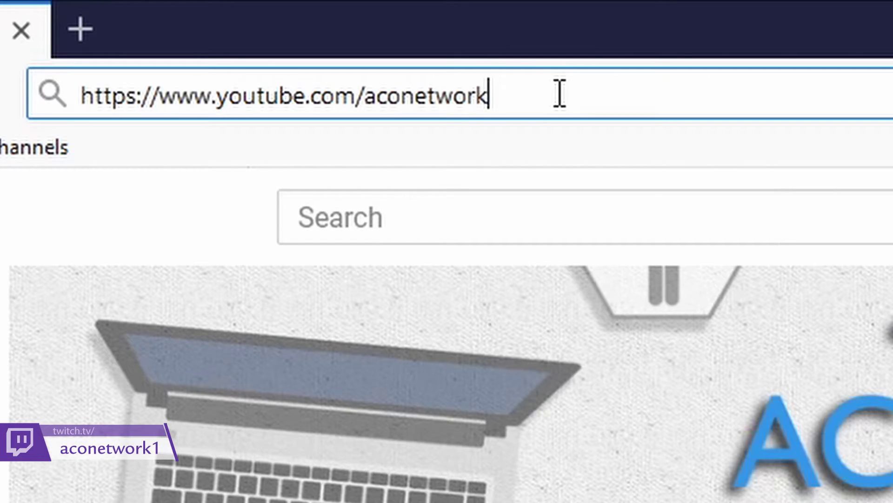
pyautogui.moveTo(482, 104); pyautogui.dragTo(18, 109)
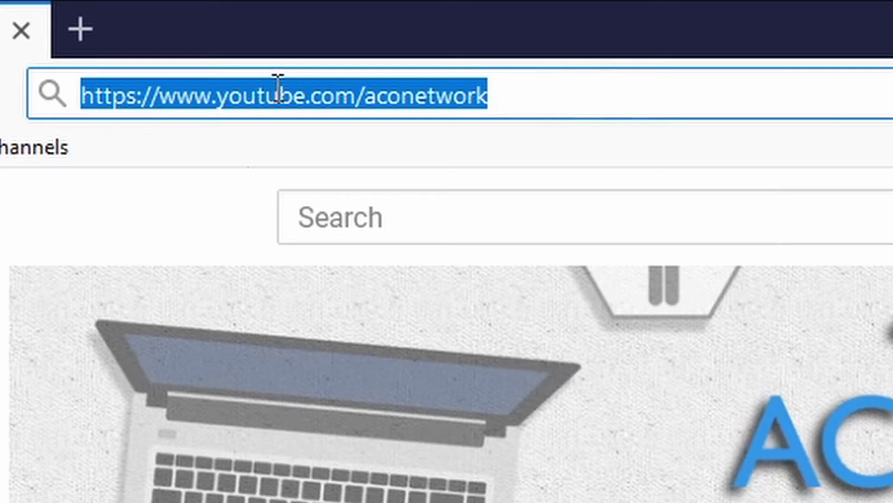
pyautogui.click(494, 86)
pyautogui.moveTo(564, 84); pyautogui.dragTo(24, 93)
pyautogui.rightClick(208, 86)
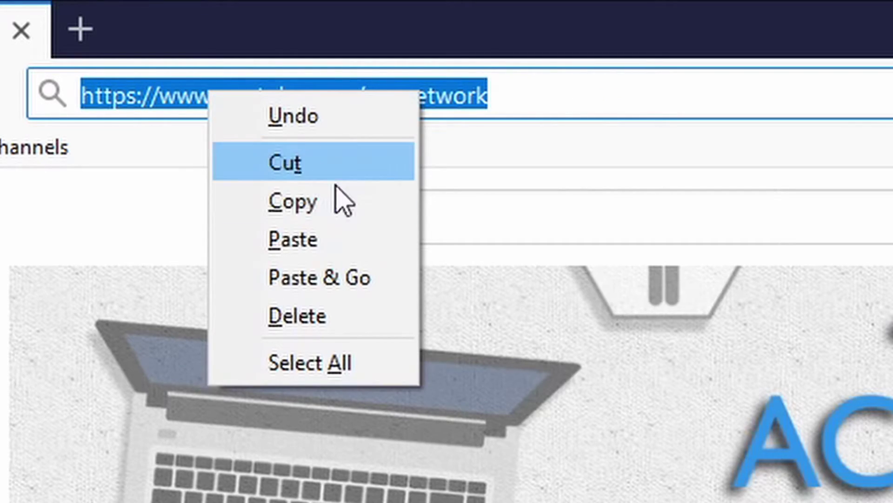
pyautogui.click(366, 246)
pyautogui.press('Return')
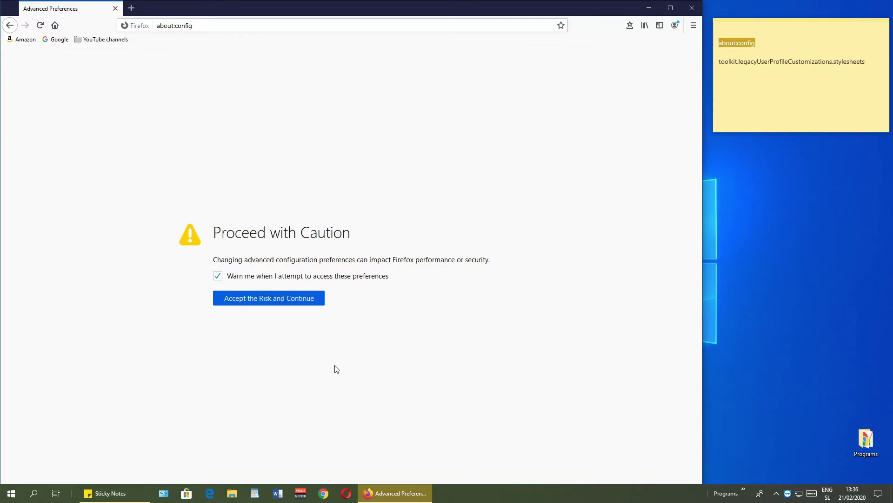
# Accept the about:config risk warning and copy toolkit.legacyUserProfileCustomizations.stylesheets from the sticky note.
pyautogui.click(277, 304)
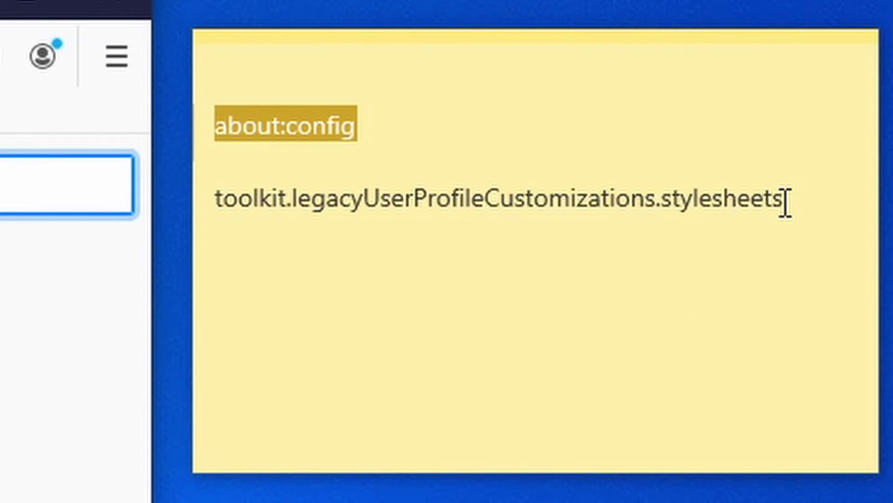
pyautogui.click(866, 61)
pyautogui.moveTo(788, 195); pyautogui.dragTo(210, 196)
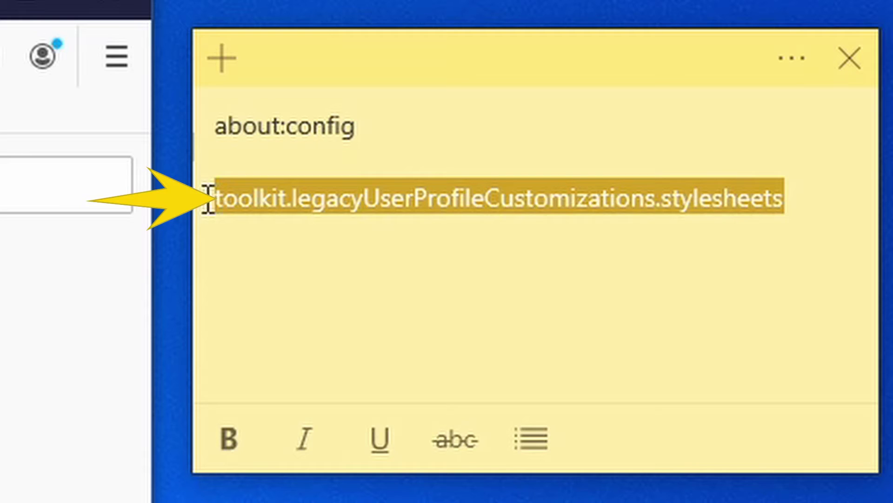
pyautogui.rightClick(365, 198)
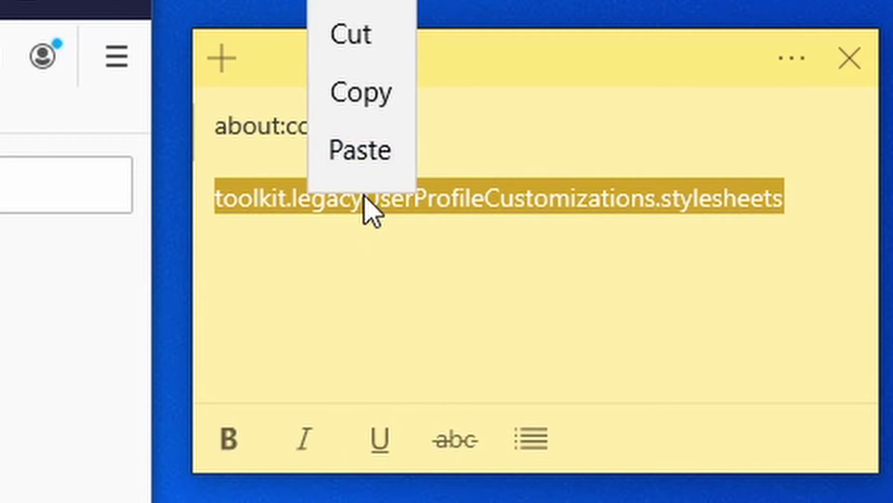
pyautogui.click(385, 98)
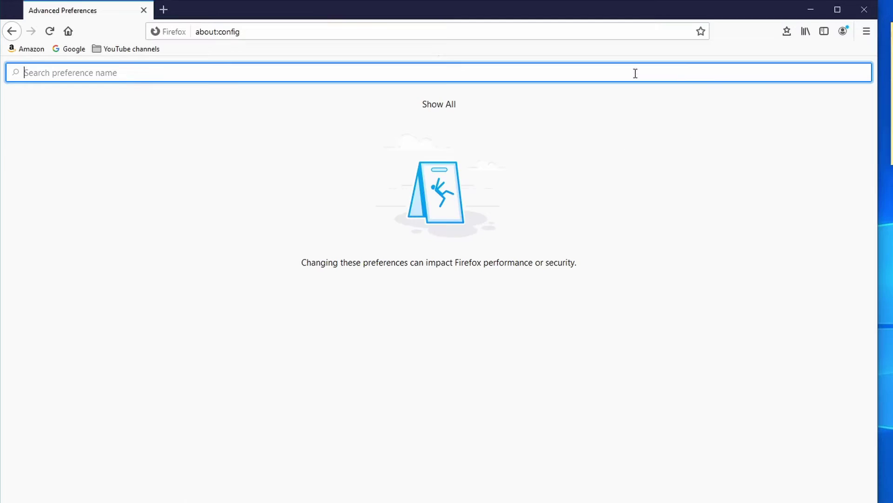
pyautogui.rightClick(636, 73)
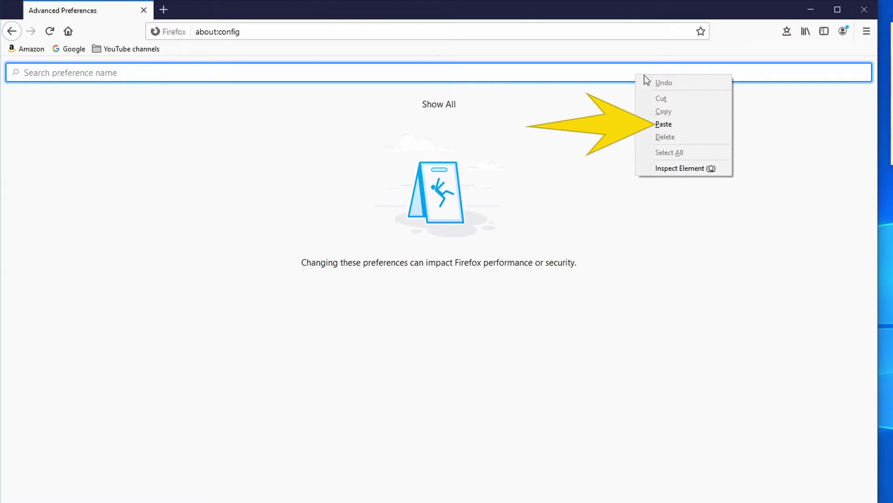
# Search for toolkit.legacyUserProfileCustomizations.stylesheets and switch its value from false to true.
pyautogui.click(675, 122)
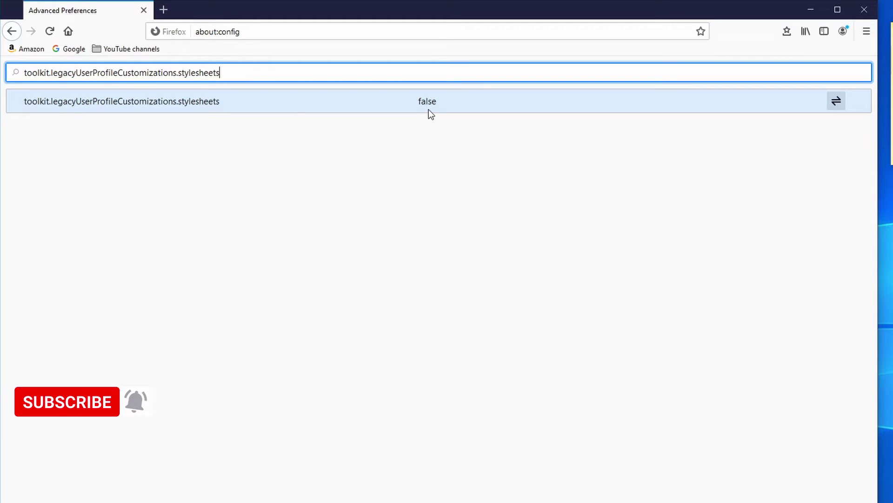
pyautogui.click(835, 104)
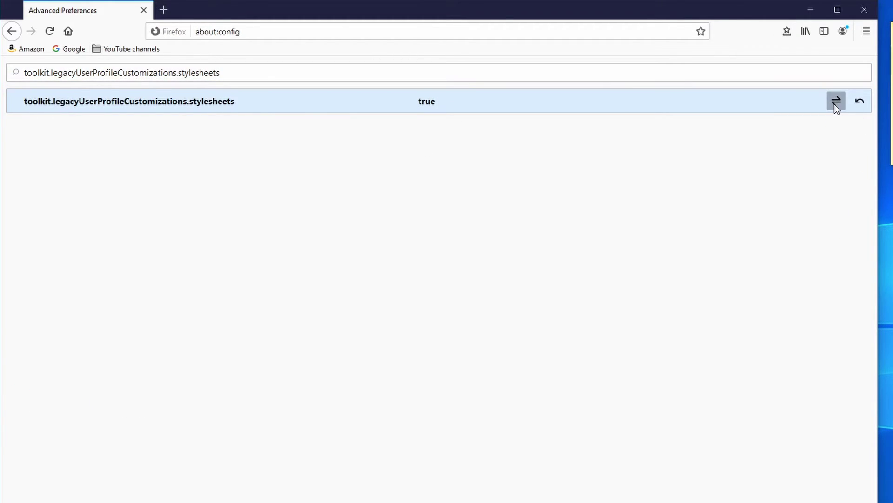
pyautogui.click(834, 105)
pyautogui.click(835, 104)
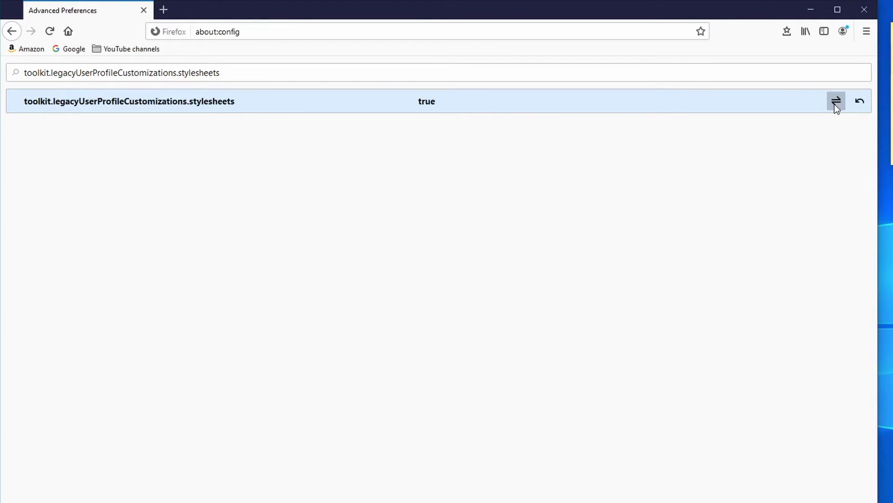
pyautogui.doubleClick(415, 105)
pyautogui.doubleClick(415, 106)
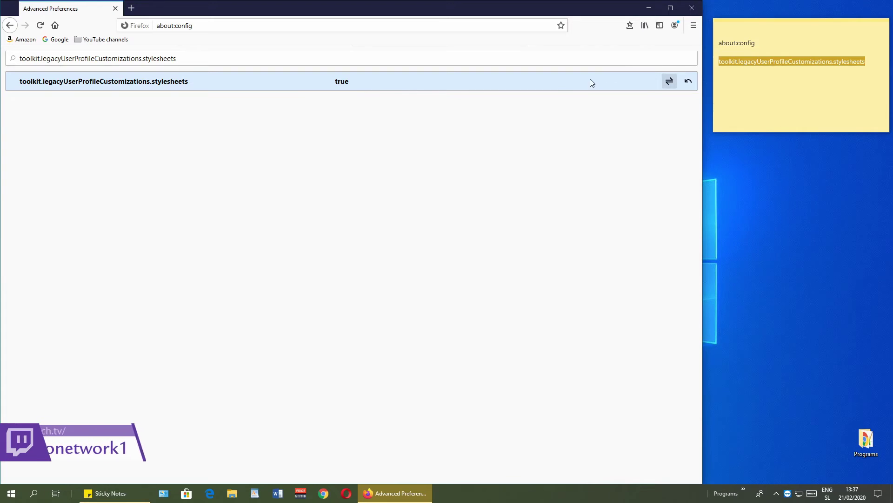
# Close Firefox and relaunch it from the taskbar to apply the stylesheet change.
pyautogui.click(697, 9)
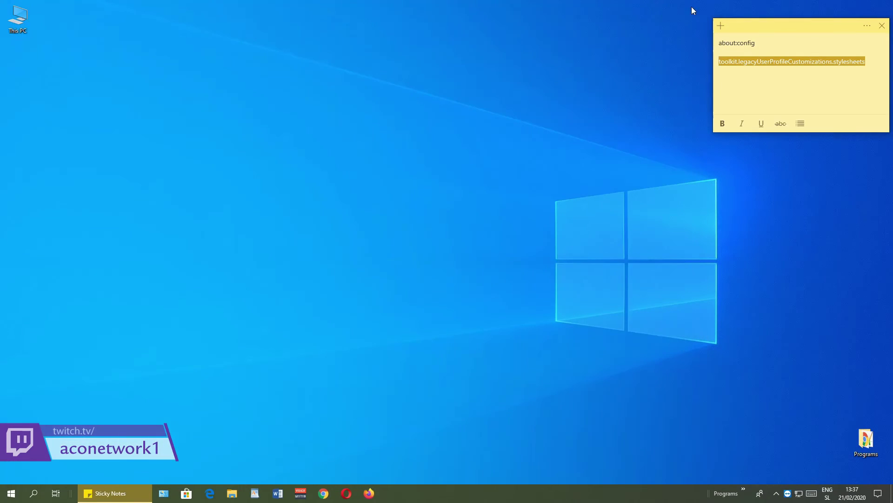
pyautogui.click(369, 492)
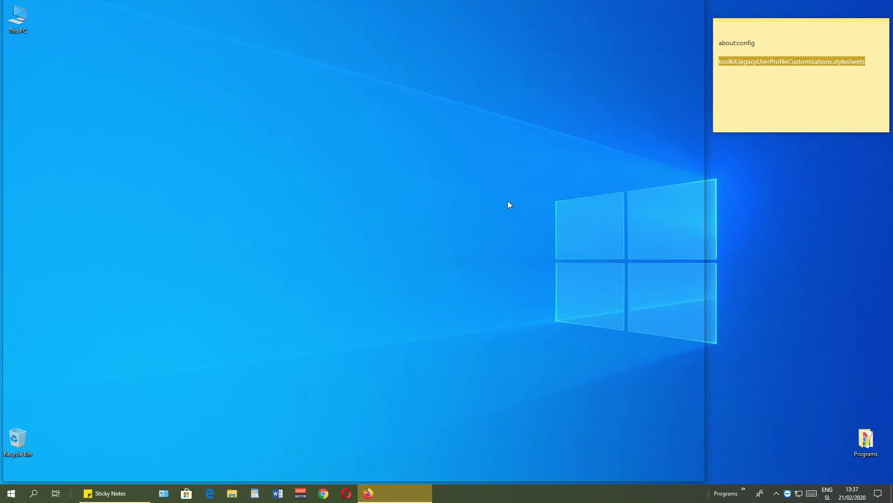